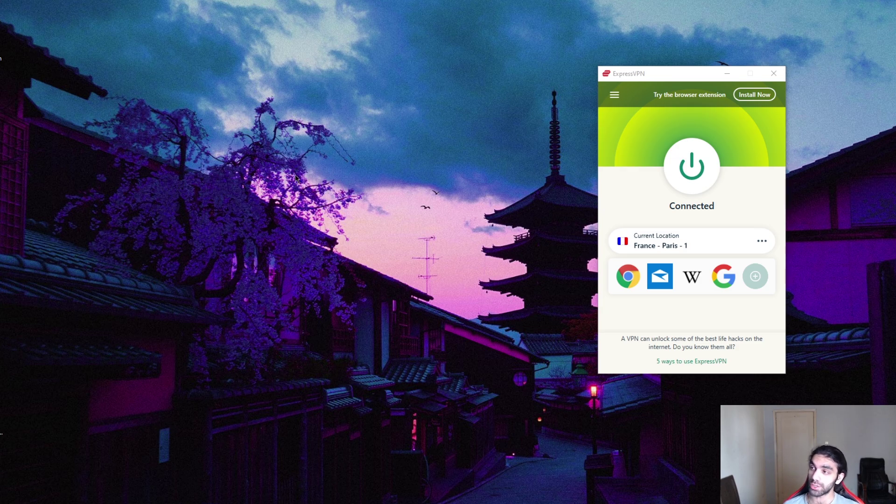
- Bring the ExpressVPN window forward and shift it slightly up and to the right
{"action": "left_click", "coordinate": [639, 73]}
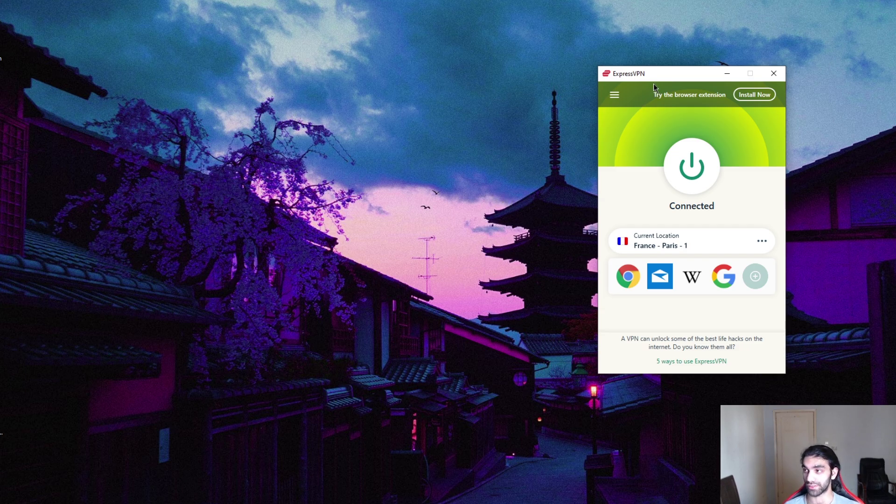
{"action": "left_click_drag", "start_coordinate": [652, 78], "coordinate": [693, 74]}
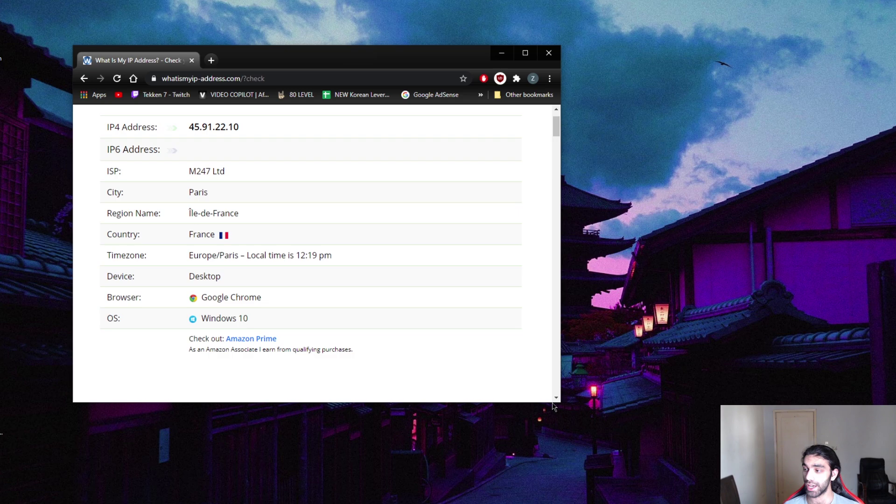
- Connect ExpressVPN to Hong Kong - 2 from VPN Locations, after briefly searching 'chin'
{"action": "left_click", "coordinate": [615, 486]}
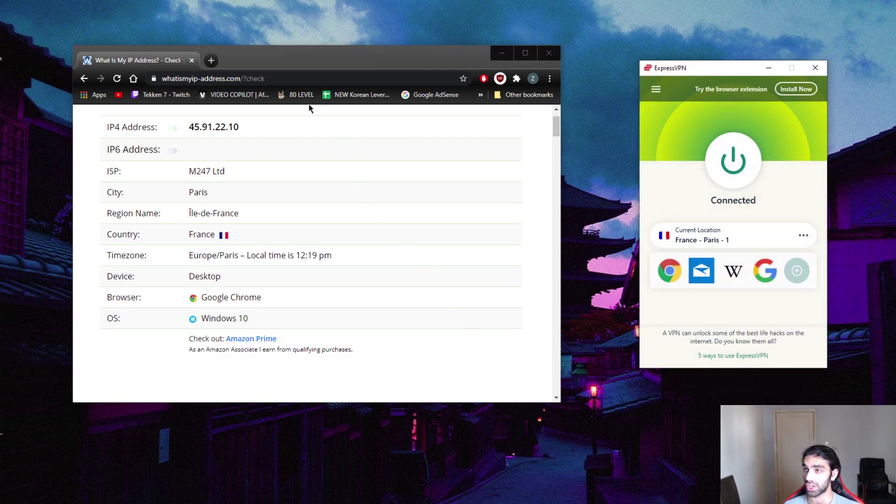
{"action": "scroll", "coordinate": [252, 200], "scroll_direction": "up", "scroll_amount": 1}
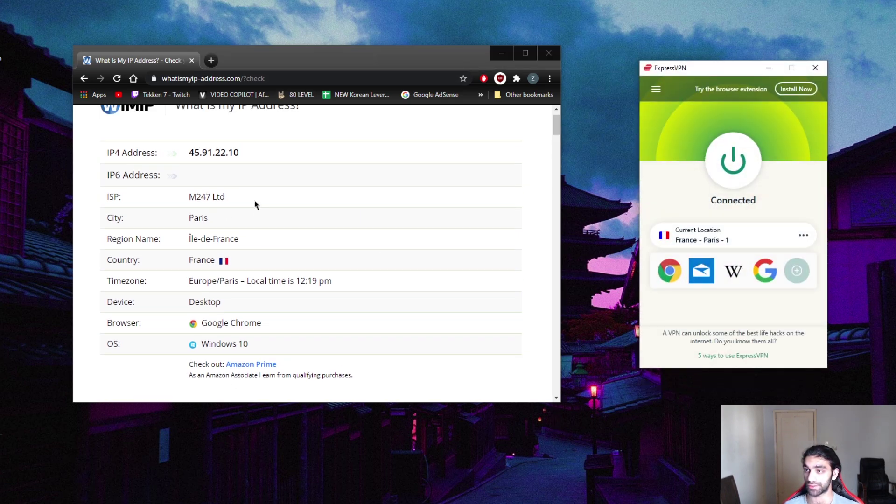
{"action": "scroll", "coordinate": [282, 225], "scroll_direction": "down", "scroll_amount": 1}
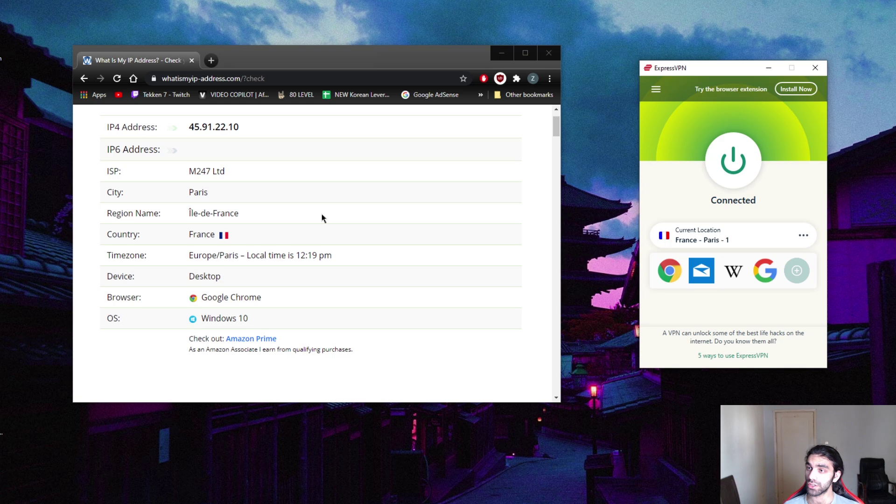
{"action": "left_click", "coordinate": [656, 92]}
{"action": "left_click", "coordinate": [673, 110]}
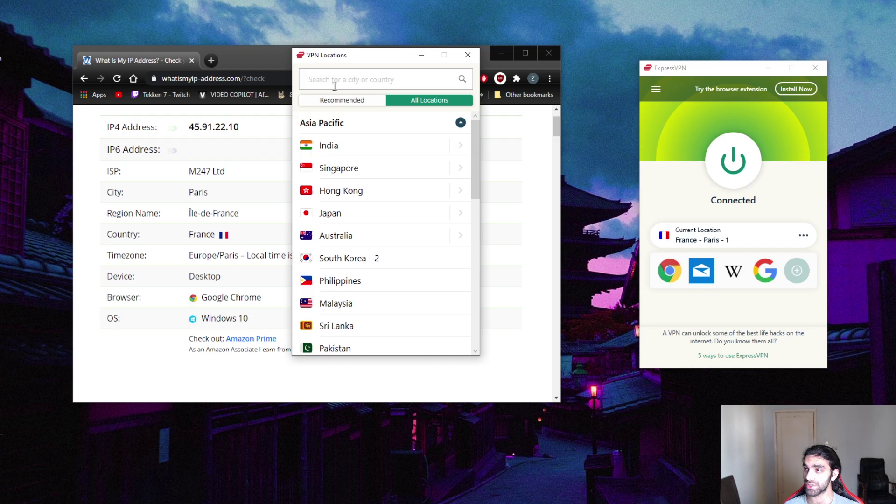
{"action": "left_click", "coordinate": [346, 78]}
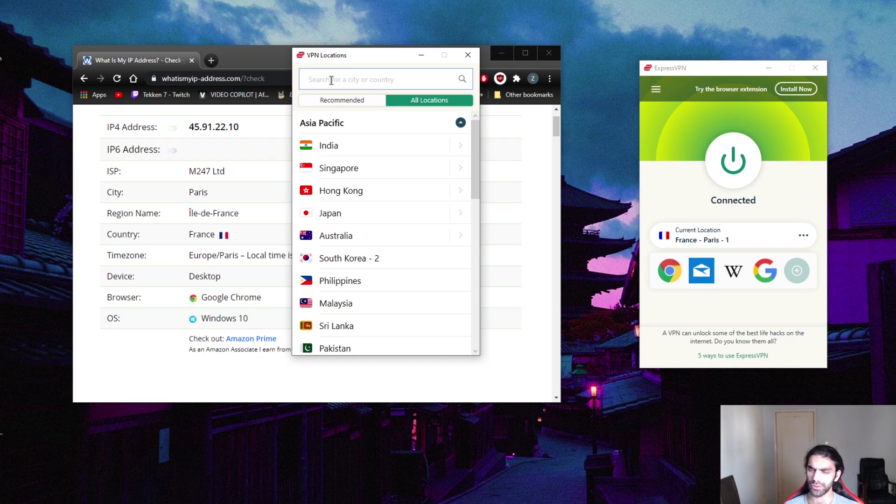
{"action": "type", "text": "ch"}
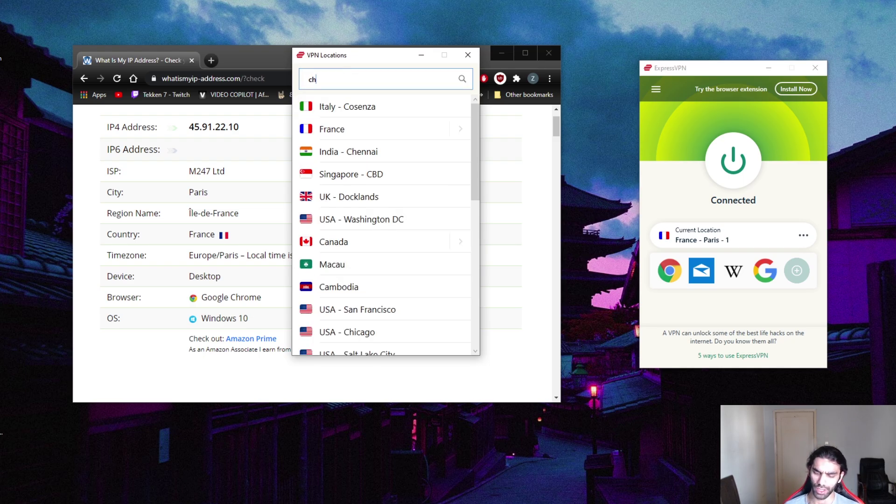
{"action": "type", "text": "in"}
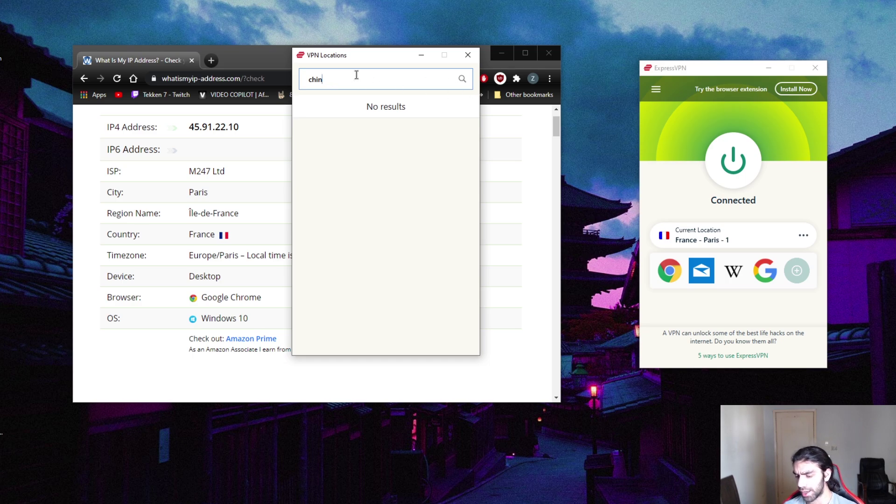
{"action": "key", "text": "BackSpace"}
{"action": "key", "text": "BackSpace"}
{"action": "key", "text": "BackSpace"}
{"action": "key", "text": "BackSpace"}
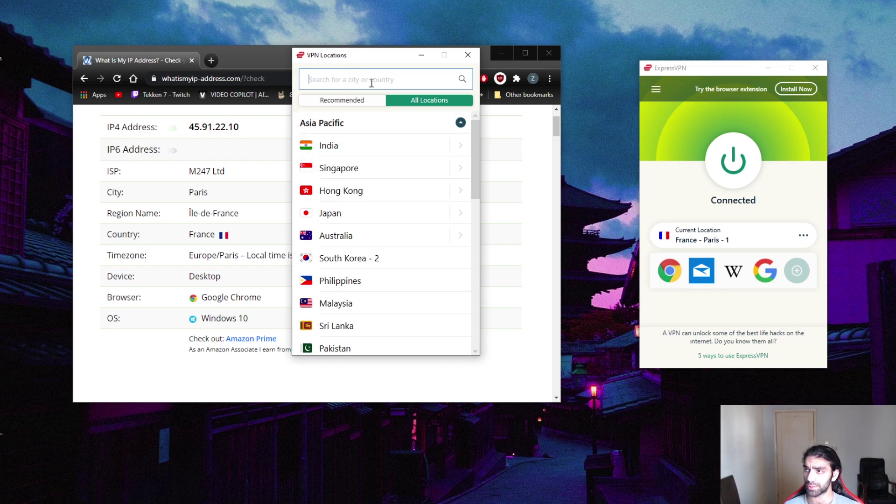
{"action": "left_click", "coordinate": [349, 191]}
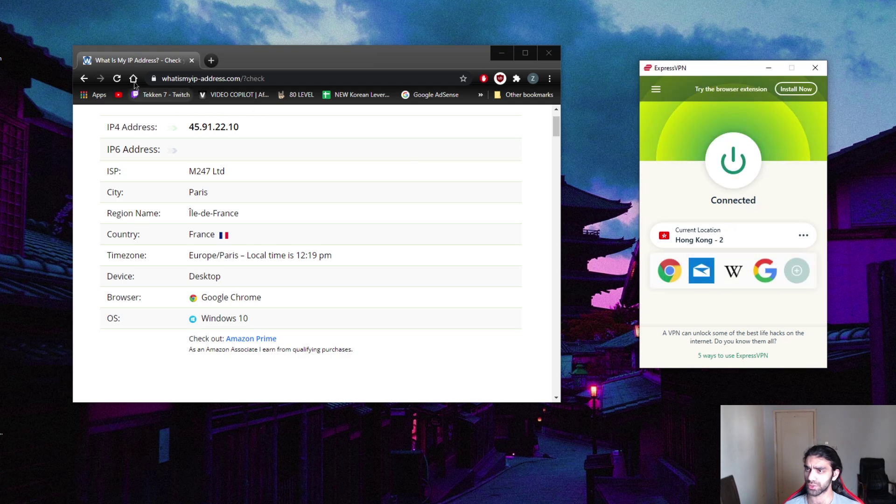
- Reload the IP lookup page, confirming resubmission, to show Hong Kong IP 193.176.211.113
{"action": "left_click", "coordinate": [117, 79]}
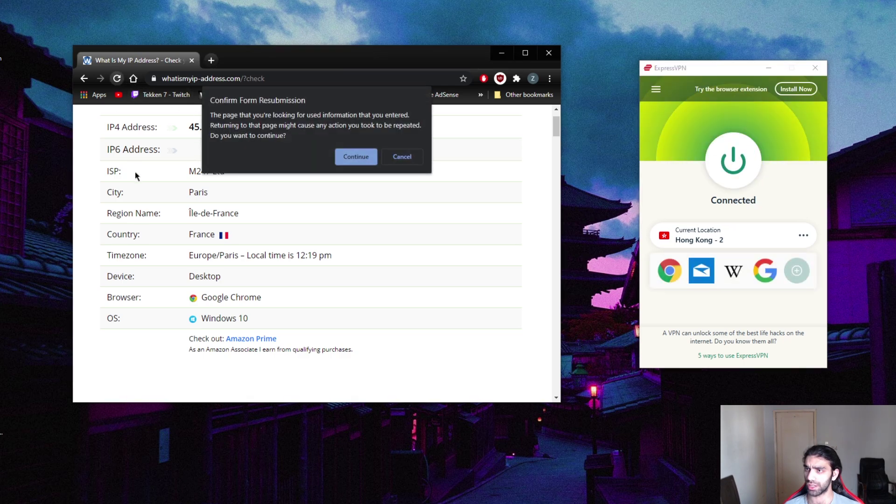
{"action": "left_click", "coordinate": [357, 158]}
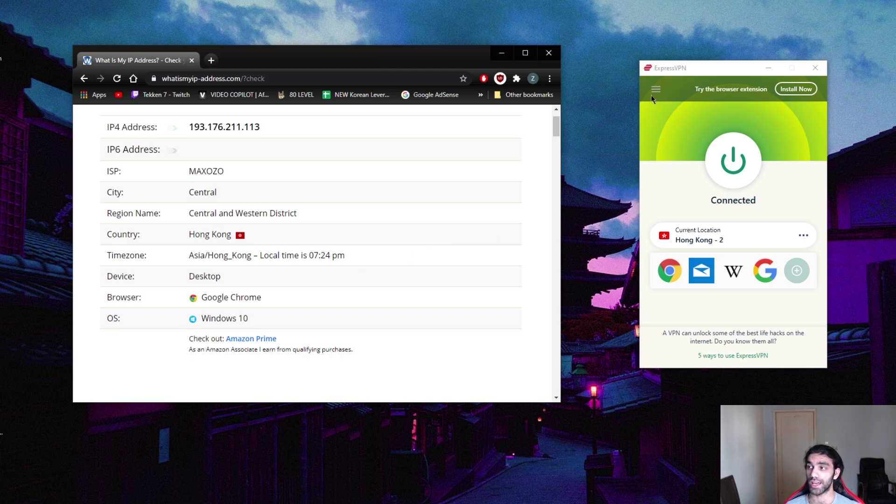
- Disconnect from Hong Kong - 2, minimise Chrome, and show ExpressVPN Options at the General tab
{"action": "left_click", "coordinate": [733, 165]}
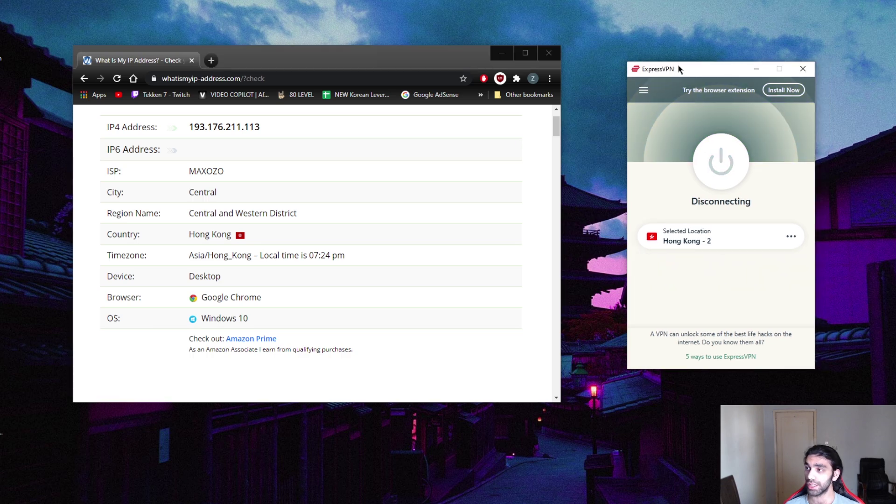
{"action": "left_click", "coordinate": [506, 52]}
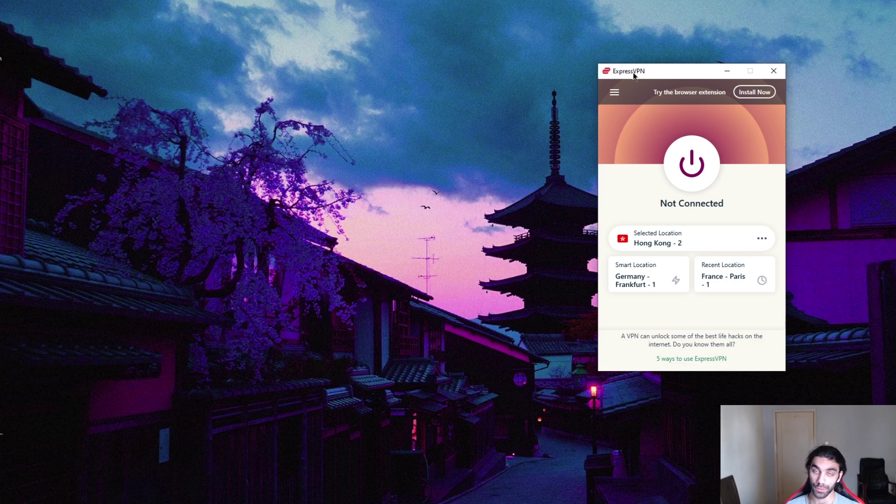
{"action": "left_click", "coordinate": [614, 93]}
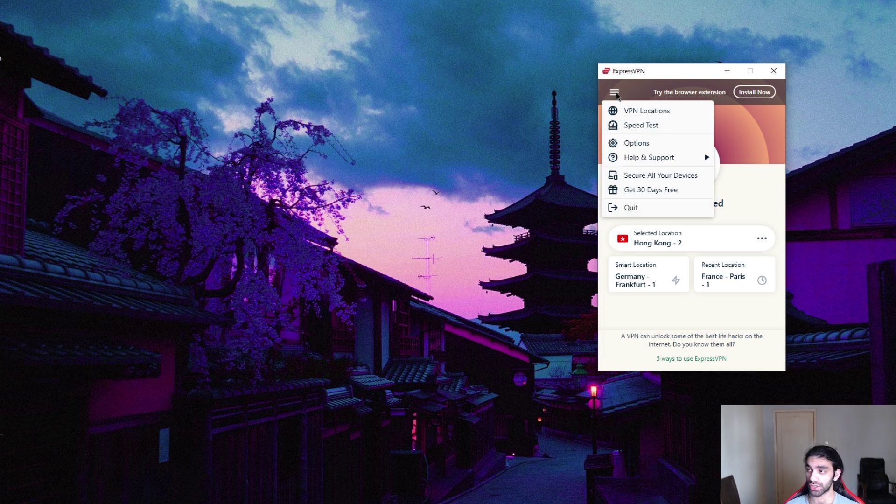
{"action": "left_click", "coordinate": [649, 143]}
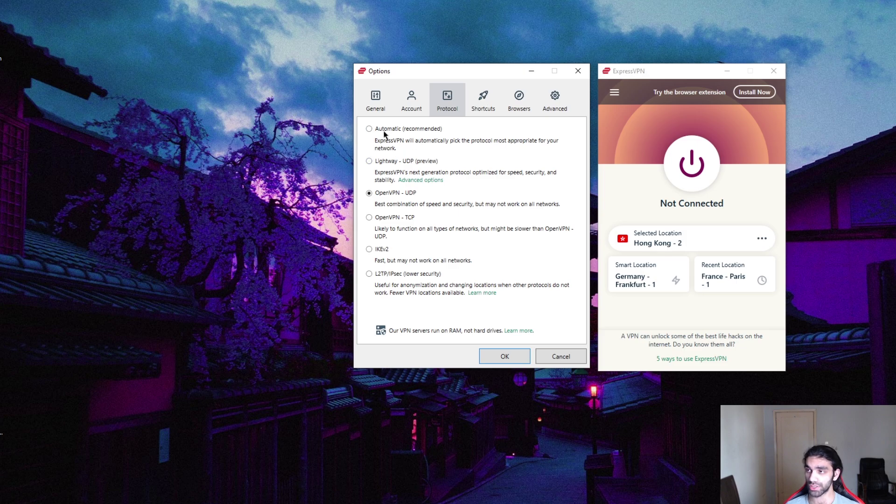
{"action": "left_click", "coordinate": [386, 106]}
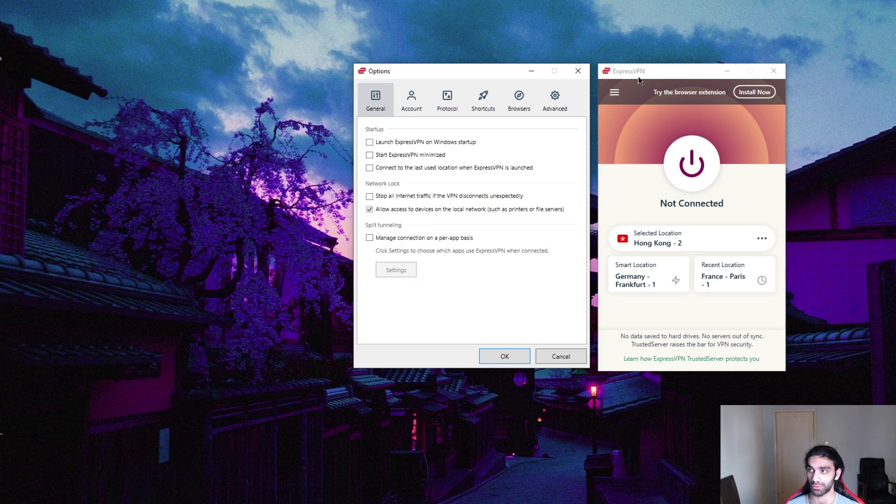
- Show ExpressVPN's Protocol options, with OpenVPN - UDP as the current protocol
{"action": "left_click", "coordinate": [656, 73]}
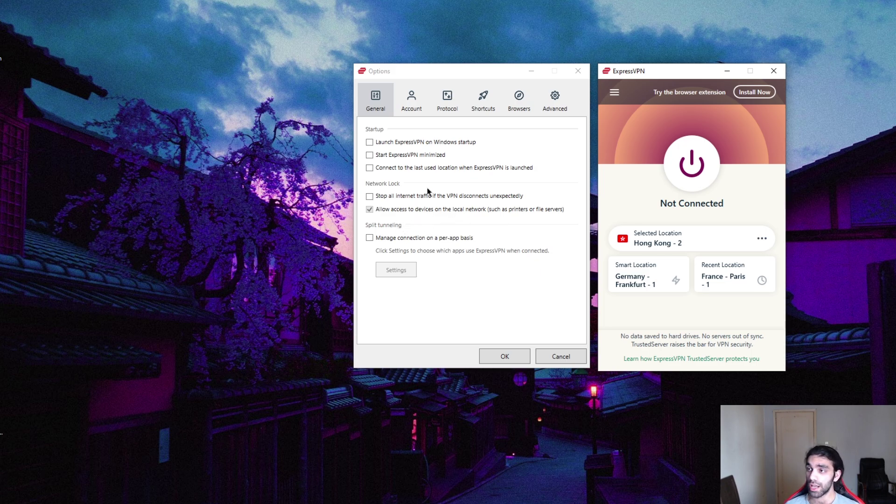
{"action": "left_click", "coordinate": [449, 105]}
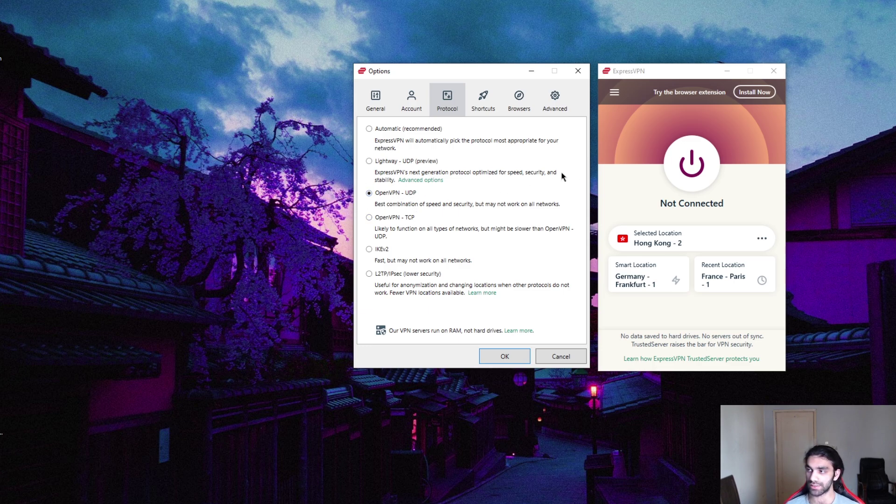
- Focus the main ExpressVPN window, leaving the Protocol options showing OpenVPN - UDP
{"action": "left_click", "coordinate": [636, 75]}
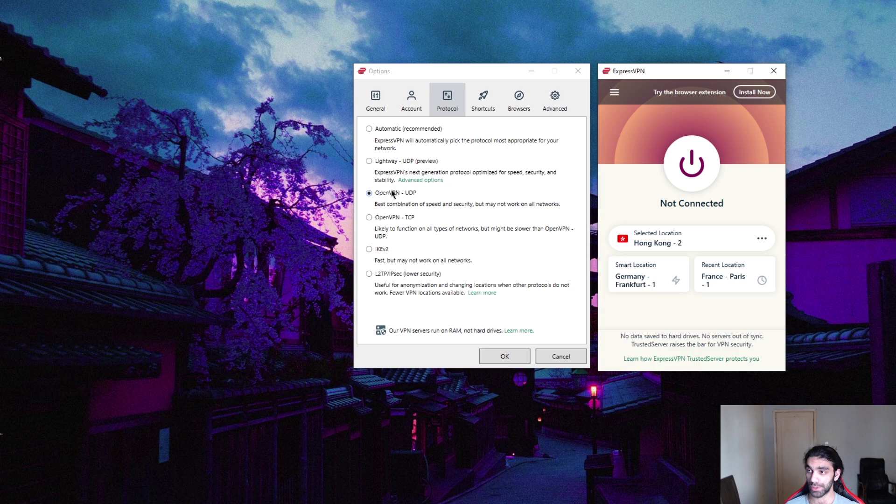
{"action": "left_click", "coordinate": [555, 107]}
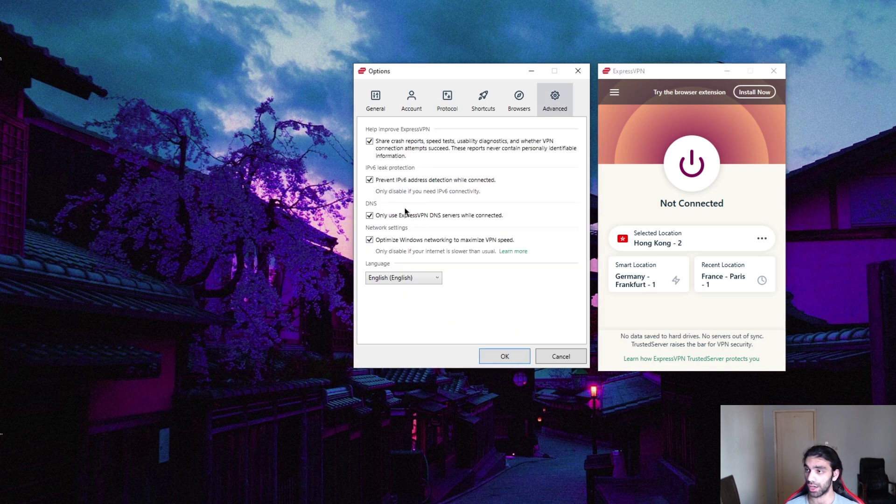
{"action": "left_click", "coordinate": [447, 102]}
{"action": "left_click", "coordinate": [554, 106]}
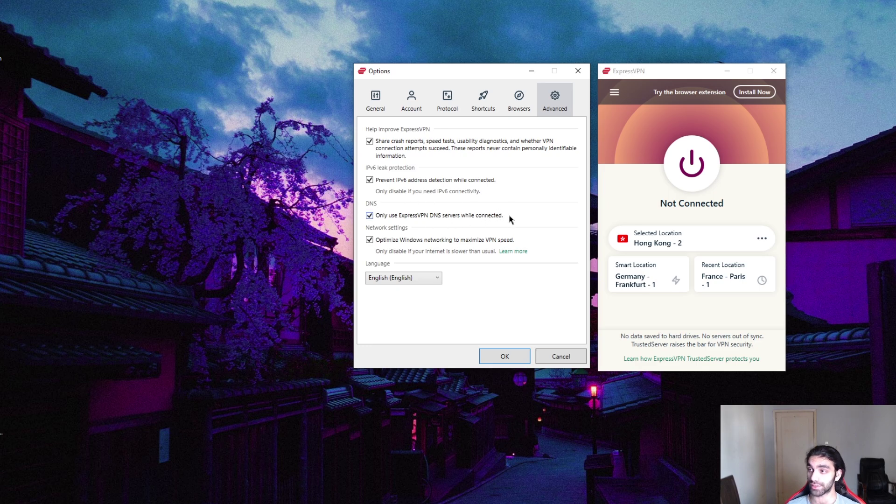
- Enable Network Lock traffic blocking in the General options and confirm with OK
{"action": "left_click", "coordinate": [452, 102]}
{"action": "left_click", "coordinate": [369, 102]}
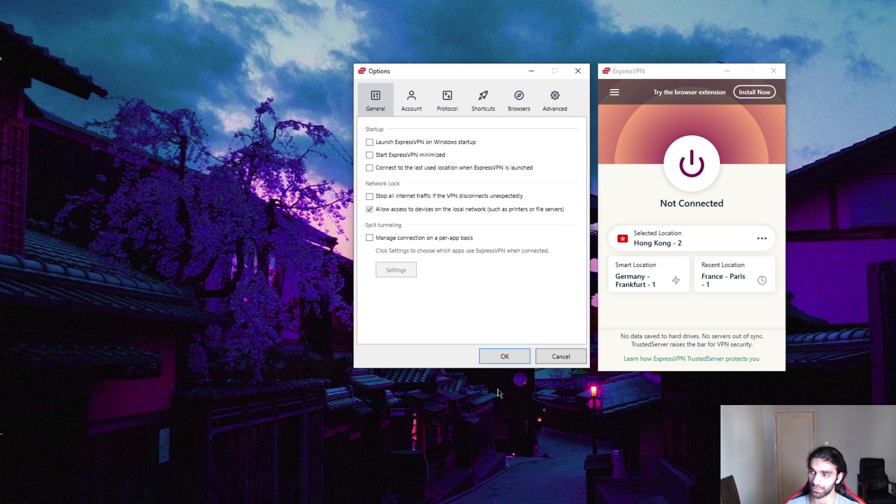
{"action": "left_click", "coordinate": [370, 197]}
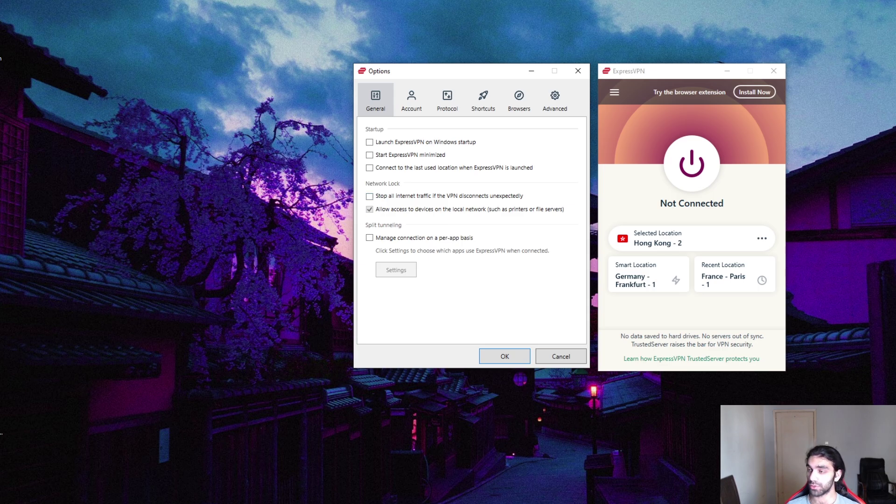
{"action": "left_click", "coordinate": [515, 355]}
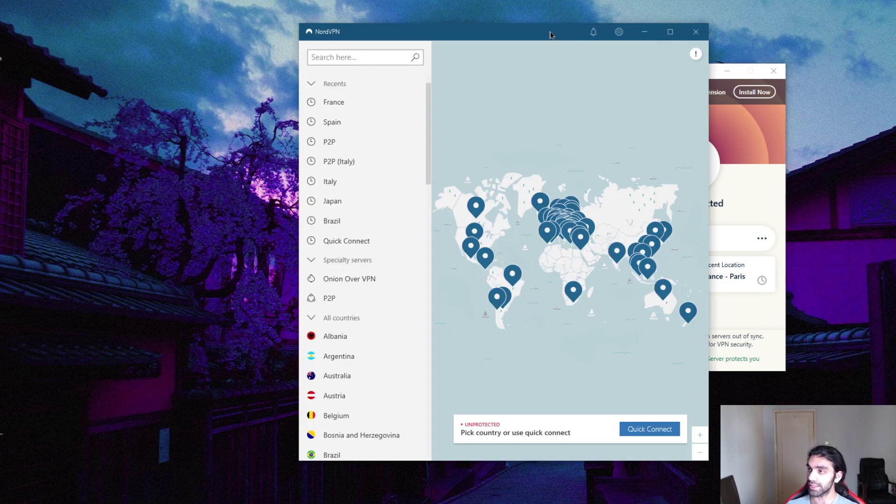
- Place NordVPN on the left and ExpressVPN at the right edge, with NordVPN focused
{"action": "left_click_drag", "start_coordinate": [550, 34], "coordinate": [478, 23]}
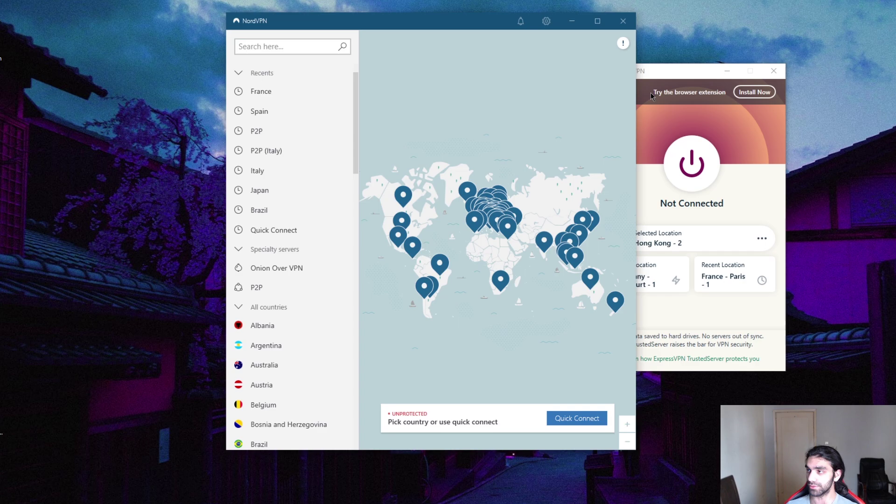
{"action": "left_click_drag", "start_coordinate": [670, 79], "coordinate": [735, 82]}
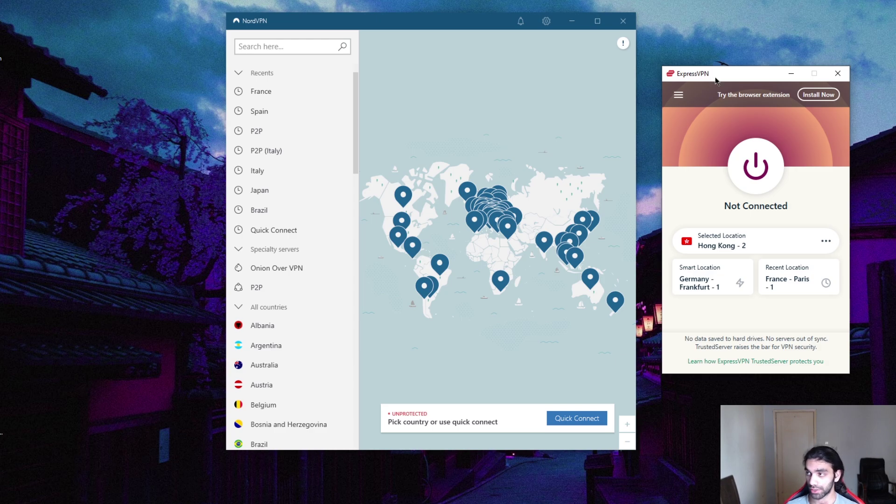
{"action": "left_click", "coordinate": [430, 119]}
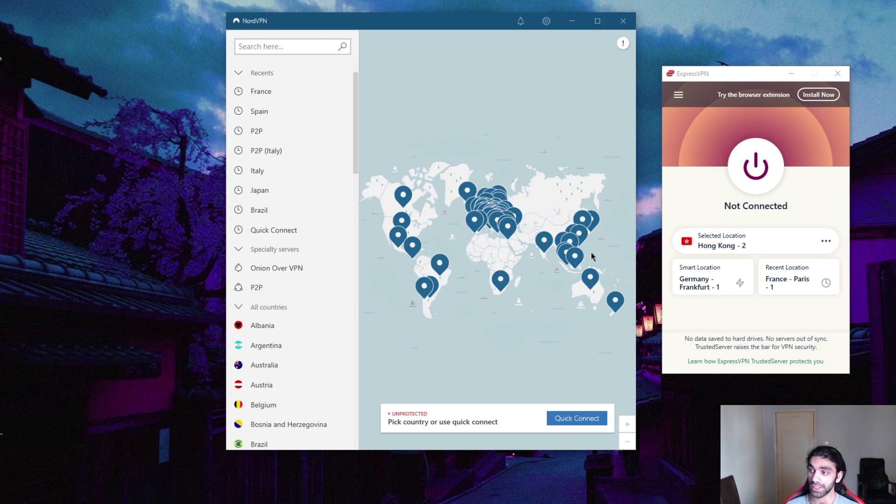
{"action": "scroll", "coordinate": [488, 209], "scroll_direction": "up", "scroll_amount": 1}
{"action": "scroll", "coordinate": [422, 195], "scroll_direction": "down", "scroll_amount": 1}
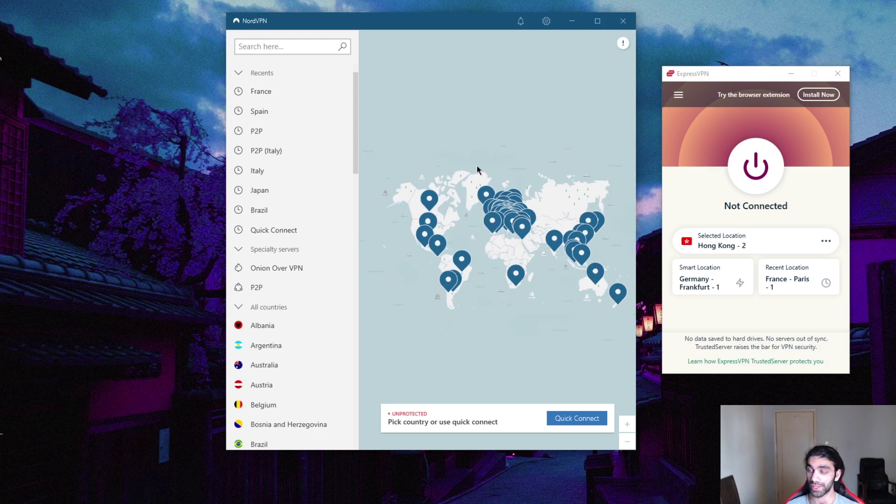
- Set NordVPN's Auto-connect VPN protocol to OpenVPN (UDP)
{"action": "left_click", "coordinate": [546, 21]}
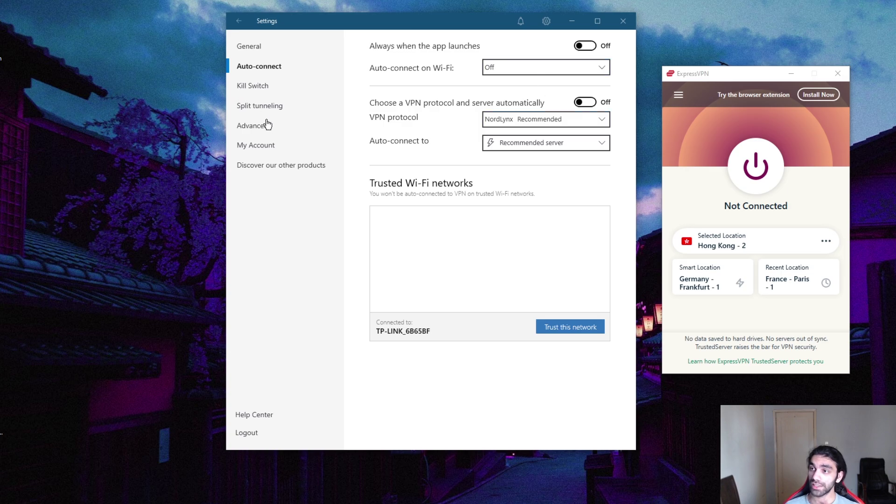
{"action": "left_click", "coordinate": [255, 133]}
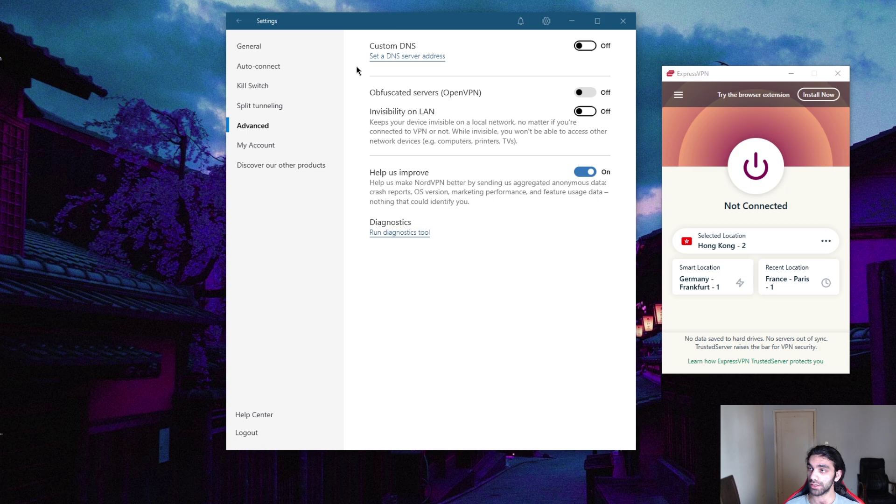
{"action": "left_click", "coordinate": [260, 69]}
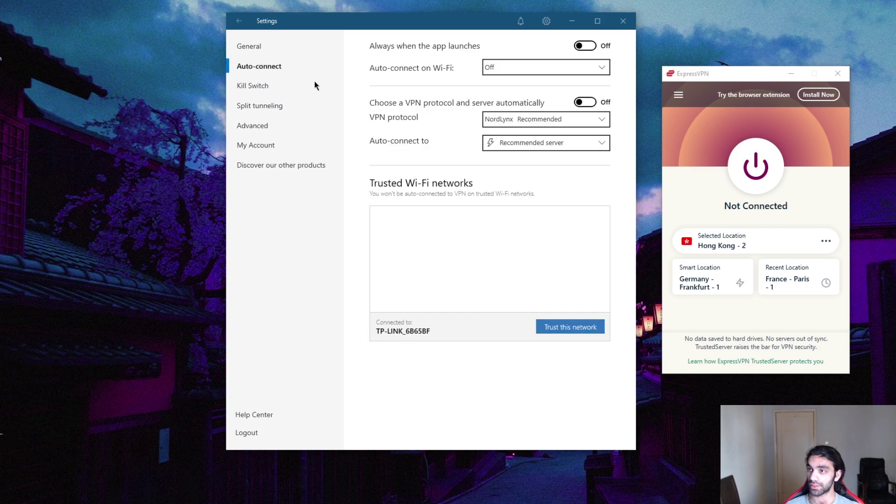
{"action": "left_click", "coordinate": [544, 120]}
{"action": "left_click", "coordinate": [536, 140]}
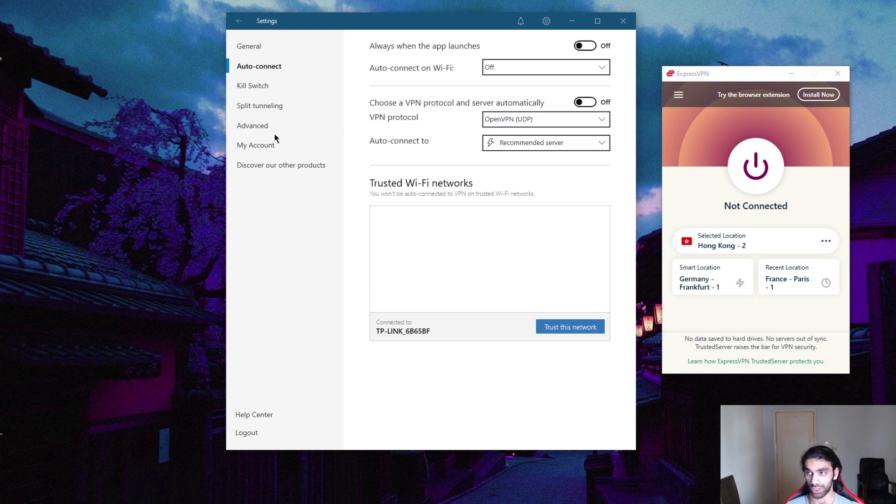
- Turn Obfuscated servers on in NordVPN's Advanced settings and return to the map
{"action": "left_click", "coordinate": [257, 127]}
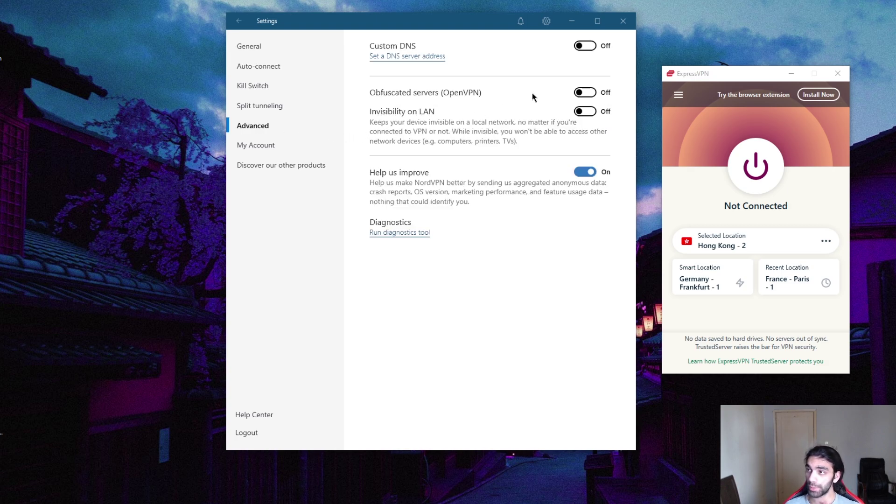
{"action": "left_click", "coordinate": [579, 93]}
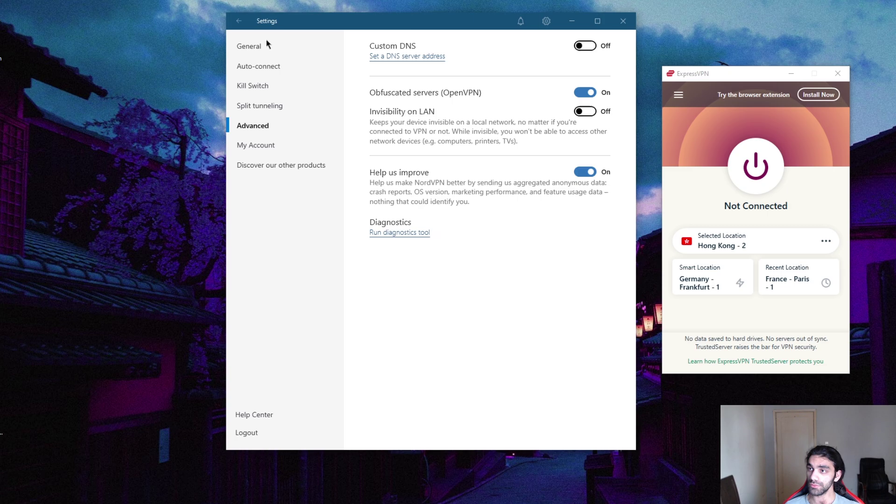
{"action": "left_click", "coordinate": [239, 20]}
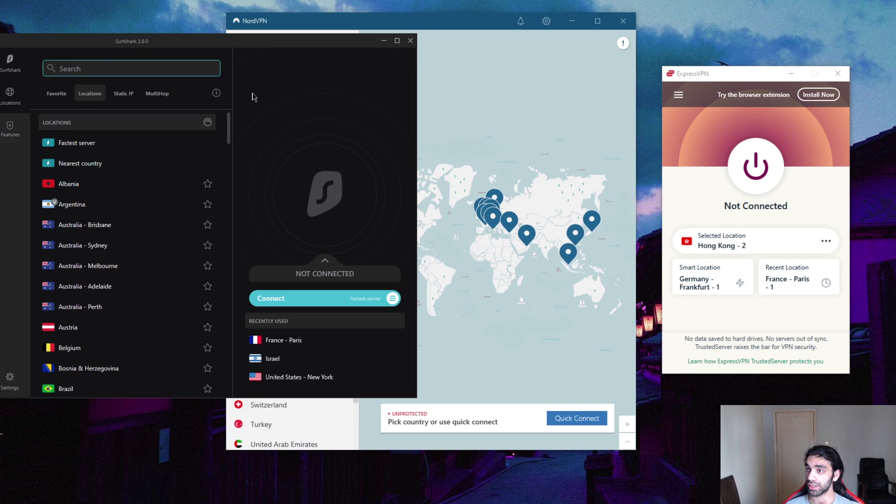
- Show Surfshark's Advanced settings and review the Protocol list, keeping WireGuard selected
{"action": "left_click", "coordinate": [9, 377]}
{"action": "scroll", "coordinate": [91, 266], "scroll_direction": "down", "scroll_amount": 2}
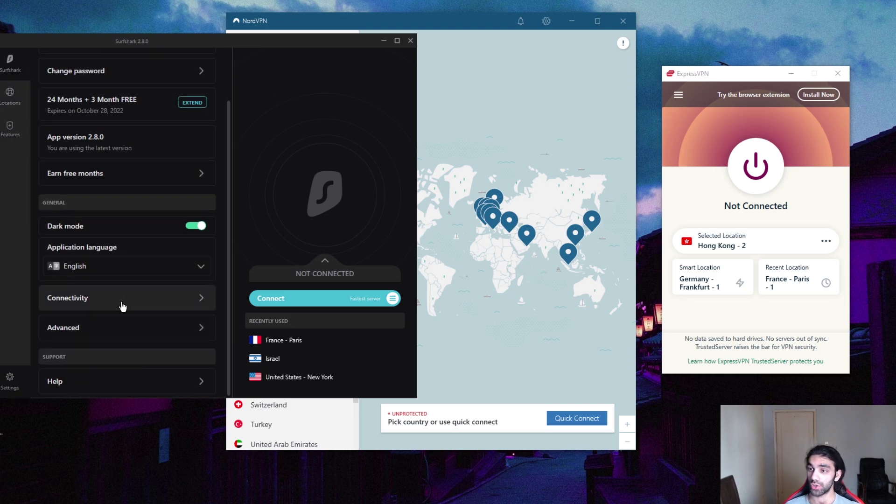
{"action": "left_click", "coordinate": [110, 328]}
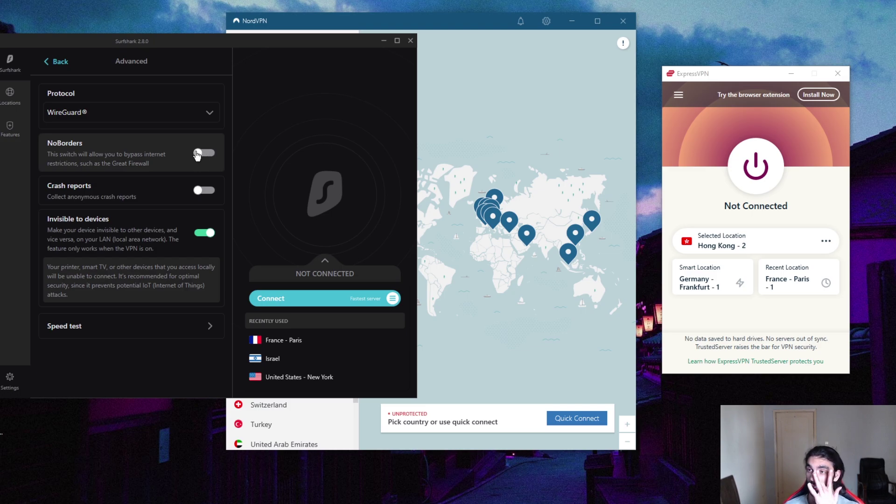
{"action": "left_click", "coordinate": [150, 114]}
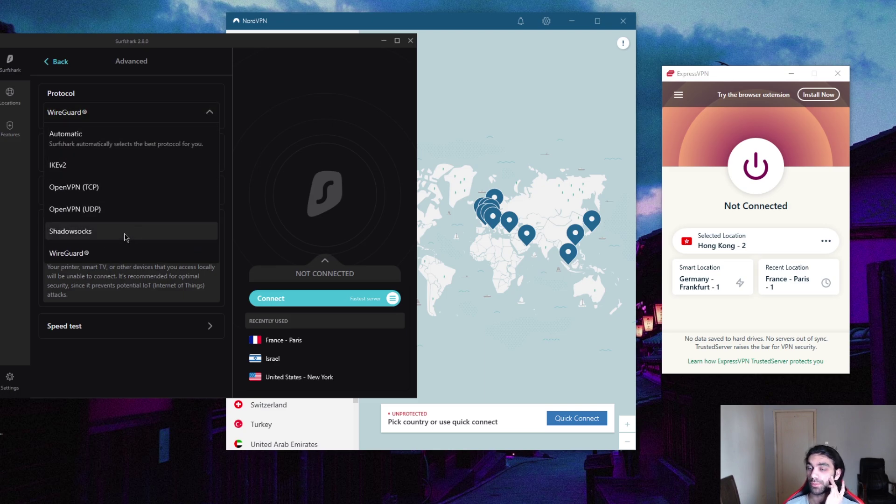
{"action": "left_click", "coordinate": [110, 293]}
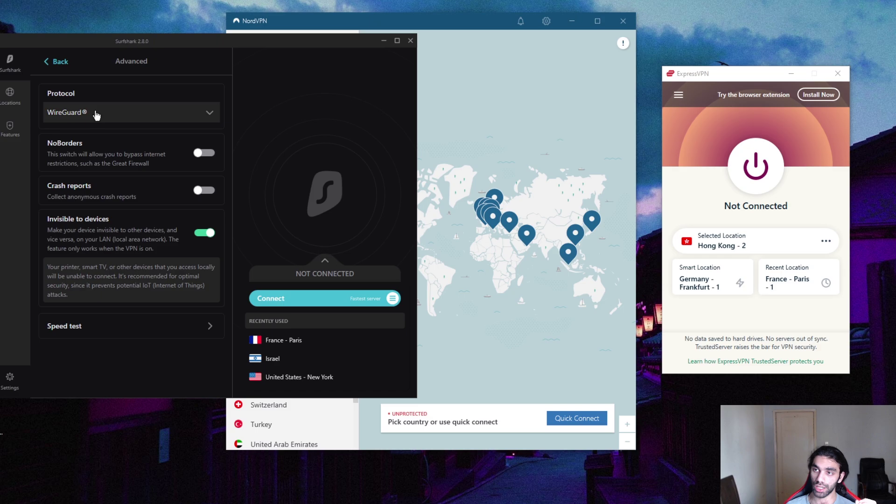
{"action": "left_click", "coordinate": [99, 115]}
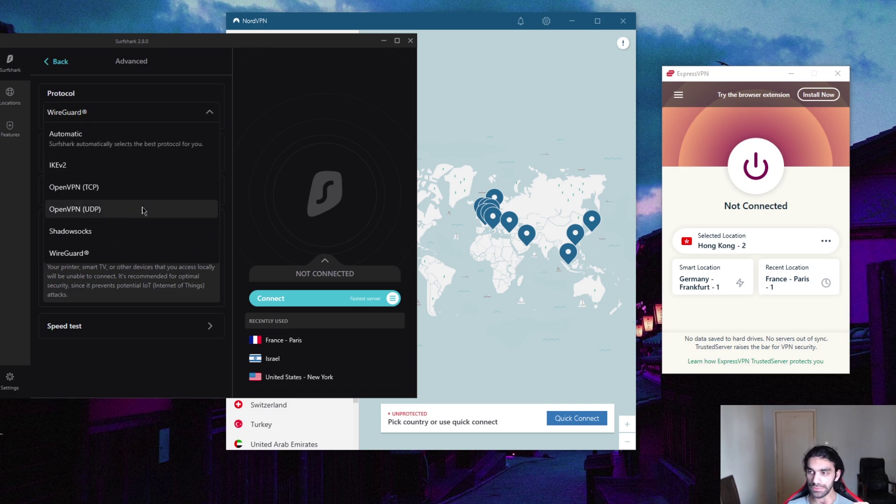
{"action": "left_click", "coordinate": [286, 41]}
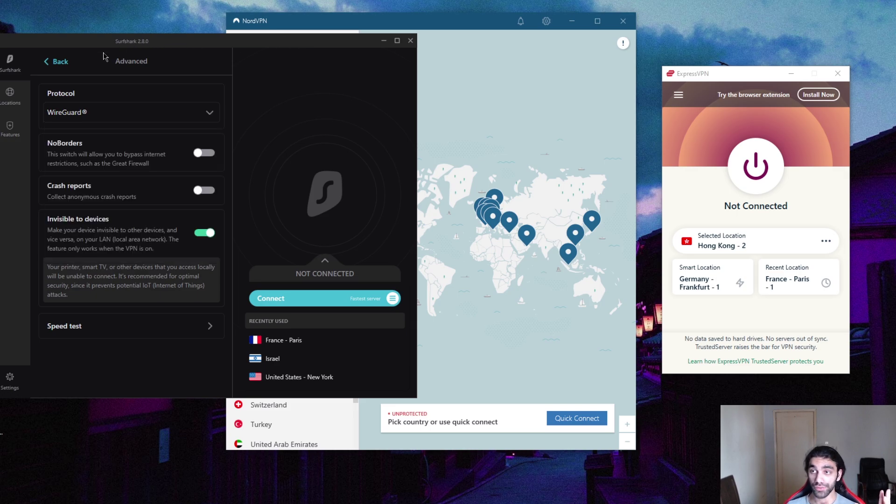
{"action": "left_click", "coordinate": [60, 63]}
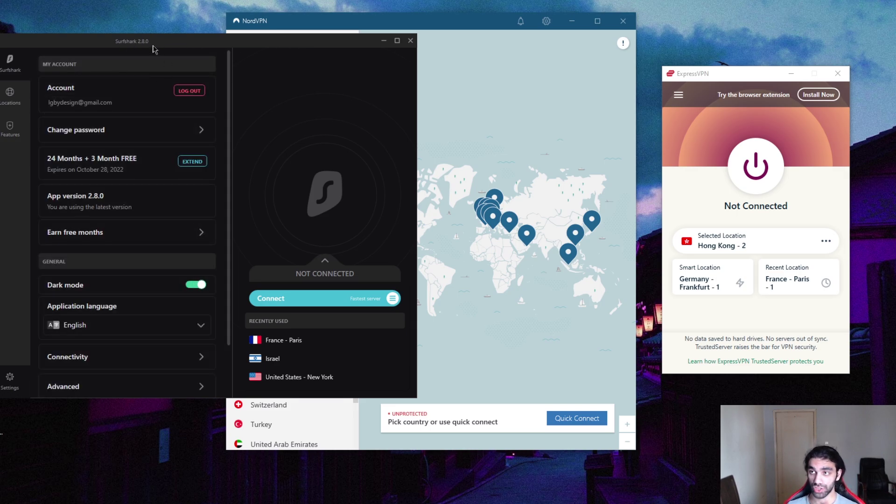
{"action": "left_click_drag", "start_coordinate": [153, 45], "coordinate": [154, 45]}
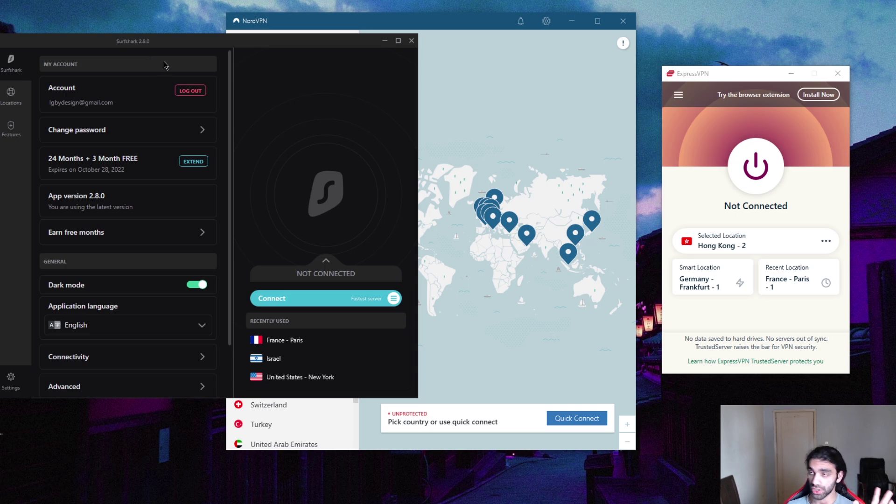
{"action": "left_click", "coordinate": [282, 27]}
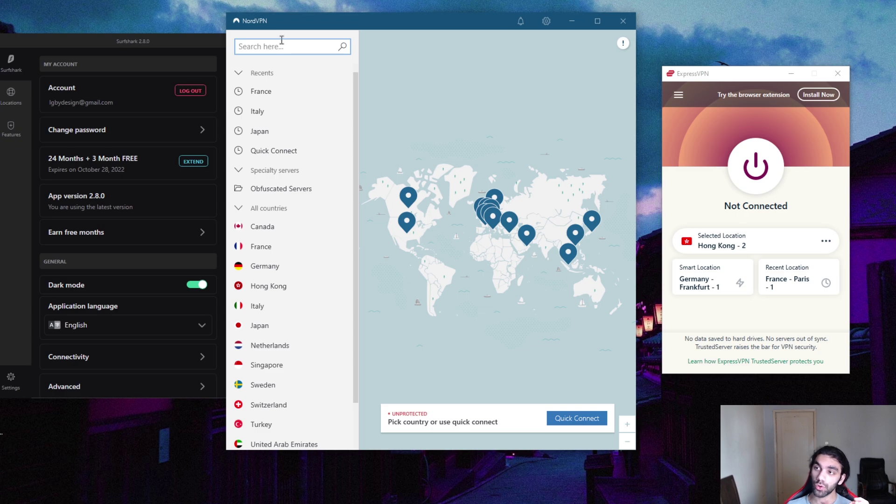
{"action": "left_click", "coordinate": [144, 41]}
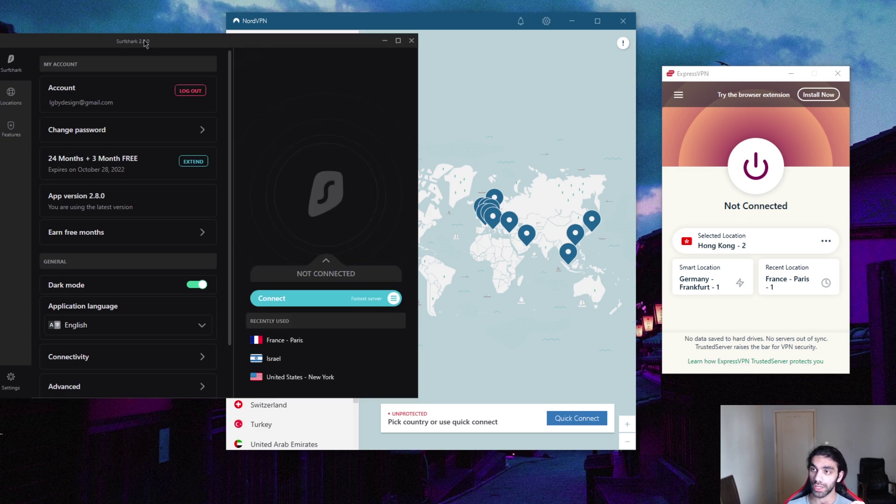
{"action": "left_click", "coordinate": [302, 20]}
{"action": "left_click", "coordinate": [142, 42]}
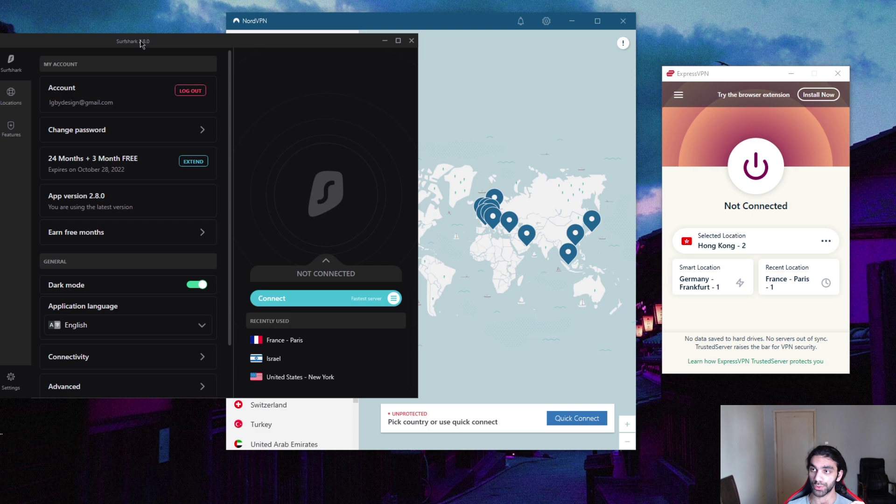
{"action": "left_click", "coordinate": [311, 28]}
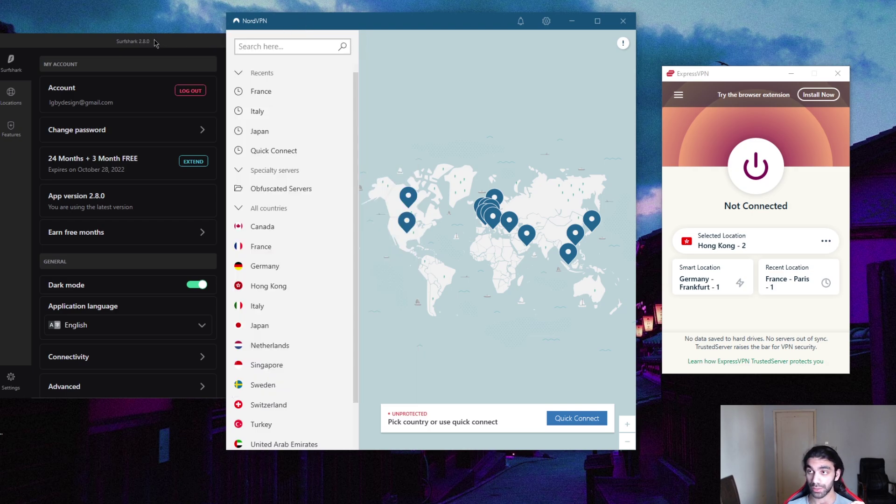
{"action": "left_click", "coordinate": [154, 39]}
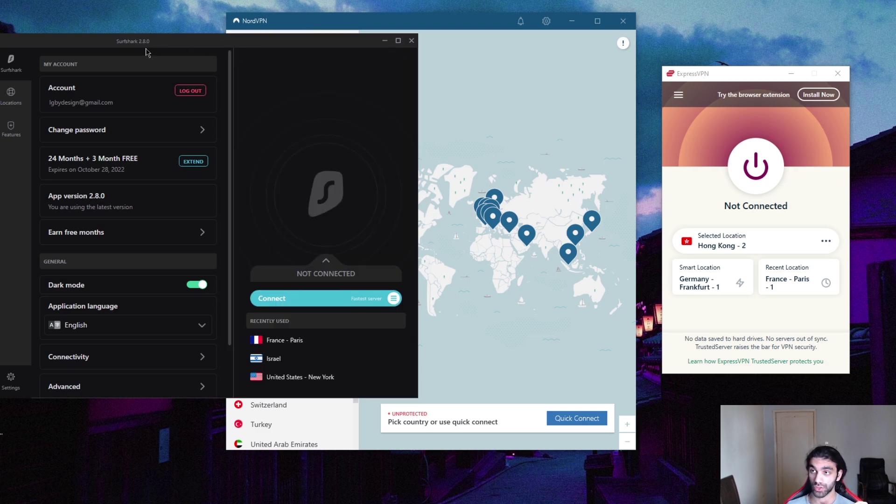
{"action": "left_click", "coordinate": [367, 27]}
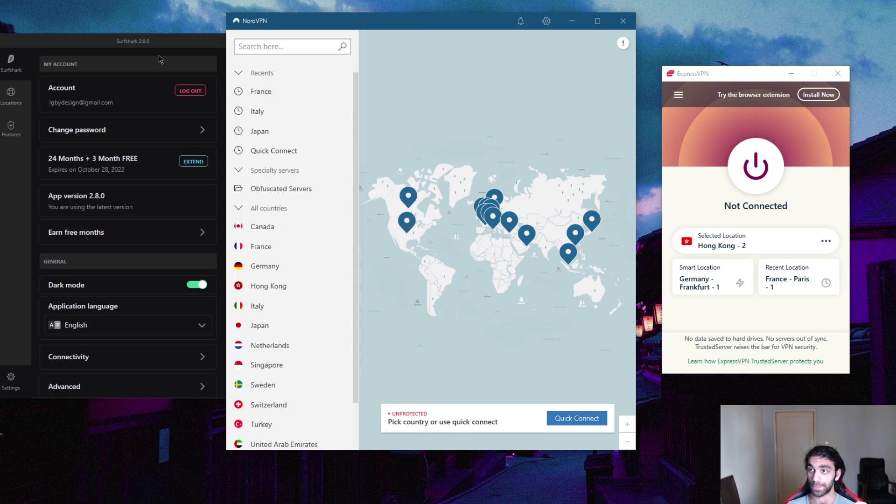
{"action": "left_click", "coordinate": [171, 52]}
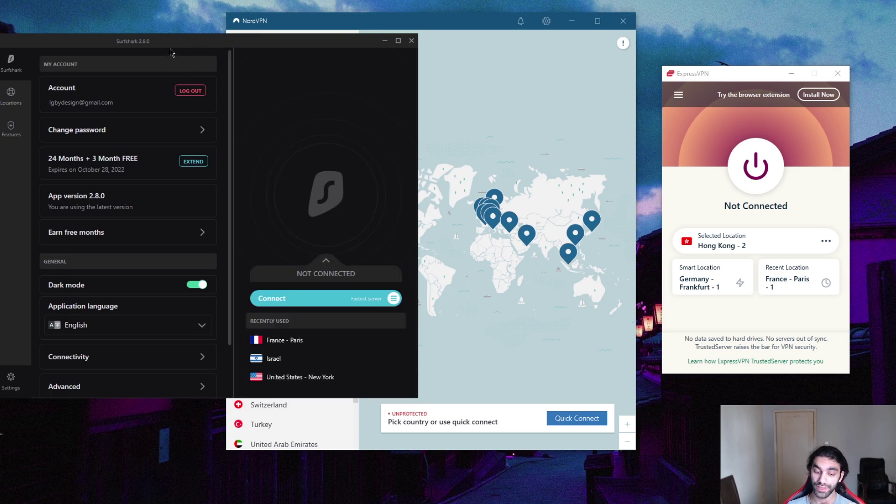
{"action": "left_click", "coordinate": [314, 23]}
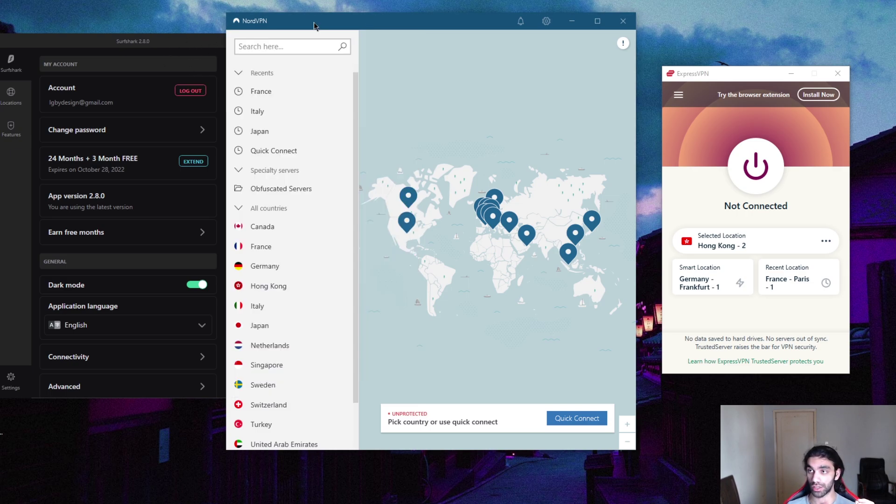
{"action": "left_click", "coordinate": [149, 47]}
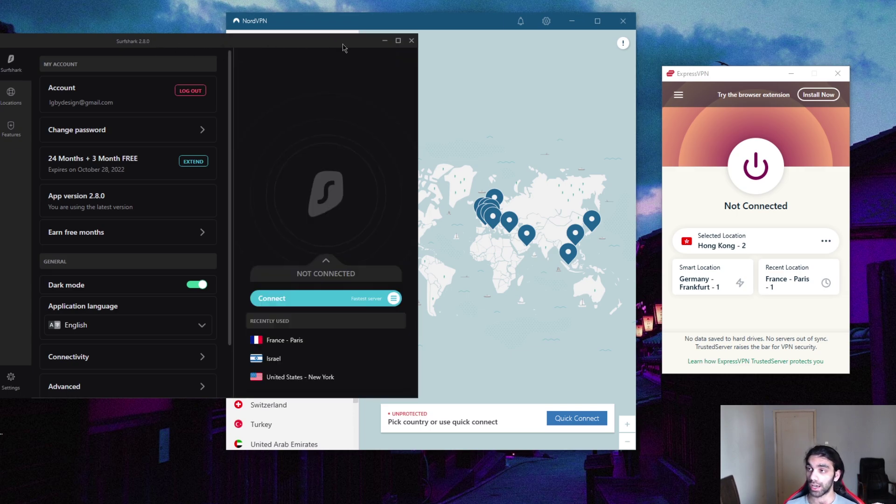
{"action": "left_click", "coordinate": [228, 24]}
{"action": "left_click", "coordinate": [127, 47]}
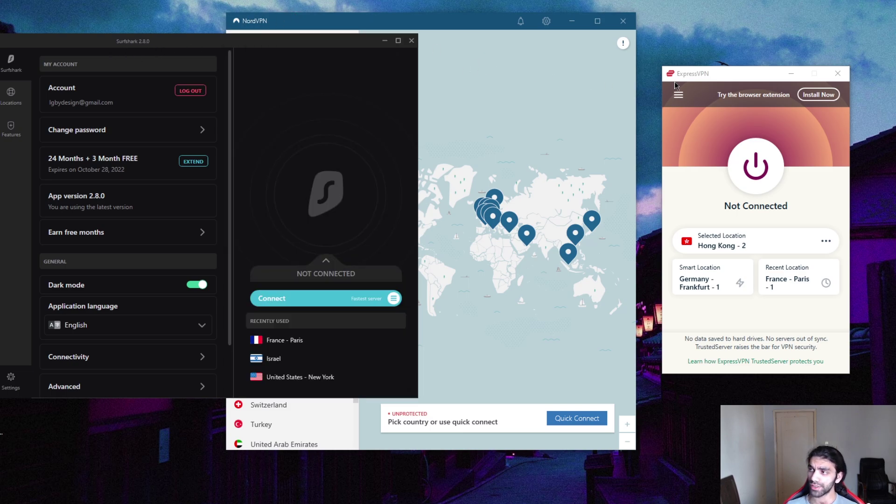
- Nudge ExpressVPN into place on the right and shift NordVPN right in front of Surfshark
{"action": "left_click_drag", "start_coordinate": [718, 78], "coordinate": [723, 78]}
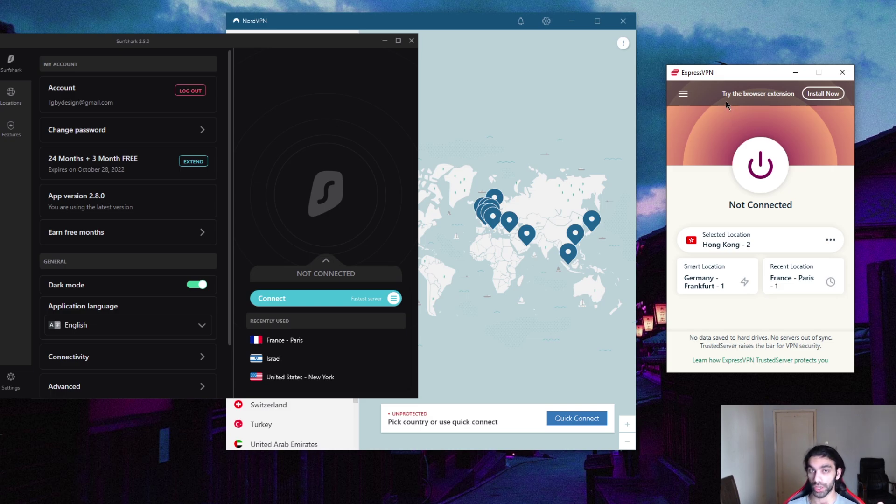
{"action": "left_click_drag", "start_coordinate": [707, 76], "coordinate": [703, 76]}
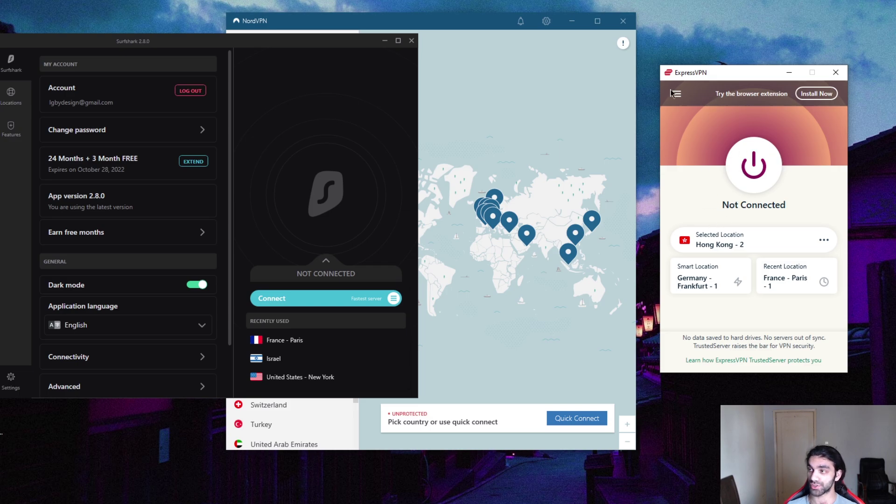
{"action": "left_click_drag", "start_coordinate": [454, 23], "coordinate": [476, 24]}
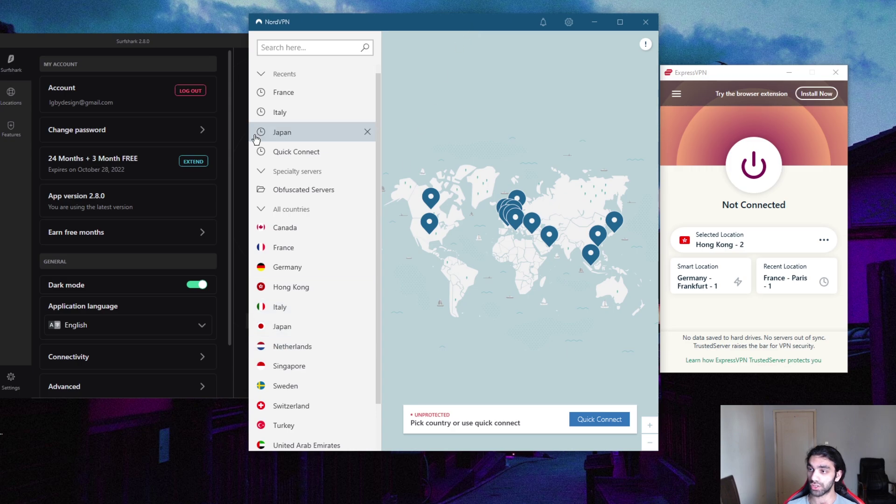
- Turn off NordVPN's Obfuscated servers (OpenVPN) setting, glance at General, and return to the map
{"action": "left_click", "coordinate": [568, 22]}
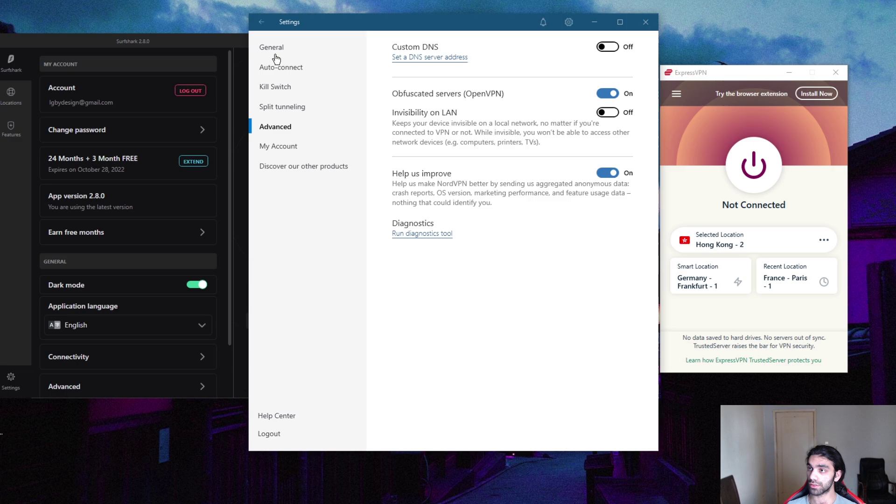
{"action": "left_click", "coordinate": [612, 95]}
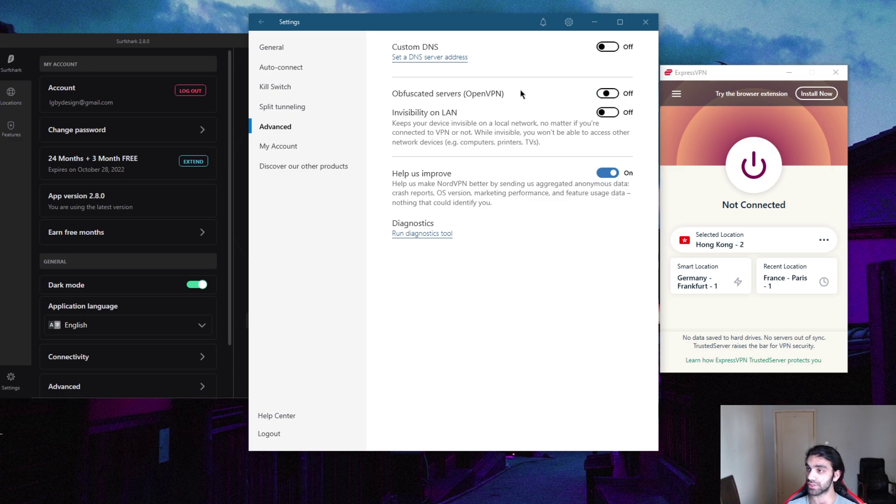
{"action": "left_click", "coordinate": [275, 45]}
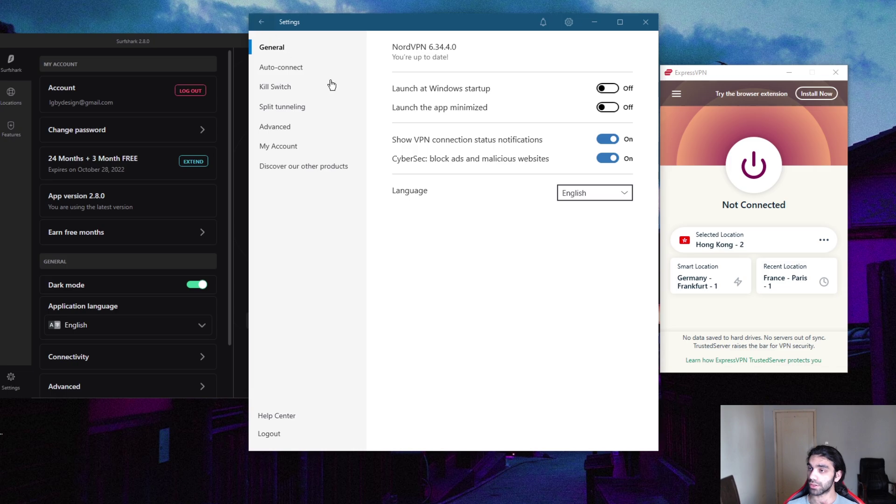
{"action": "key", "text": "Escape"}
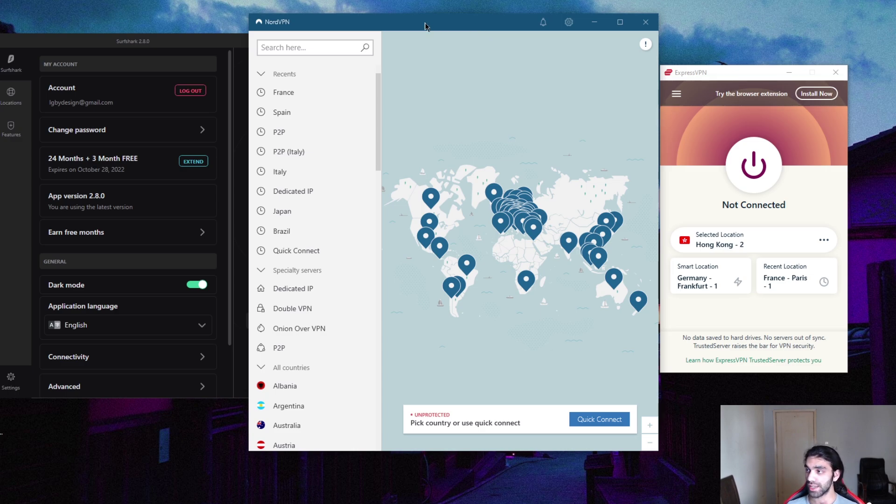
- Raise Surfshark, browse its Features and Locations lists, then scroll its Settings page
{"action": "left_click", "coordinate": [163, 41]}
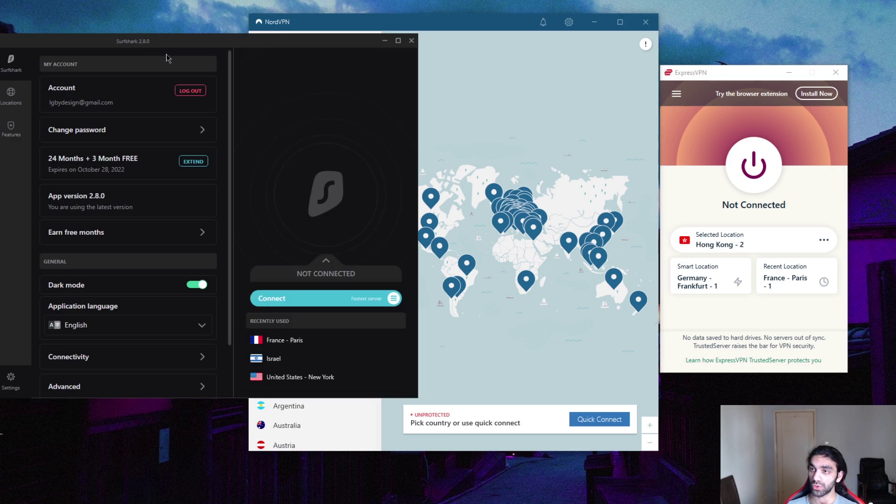
{"action": "scroll", "coordinate": [129, 271], "scroll_direction": "down", "scroll_amount": 2}
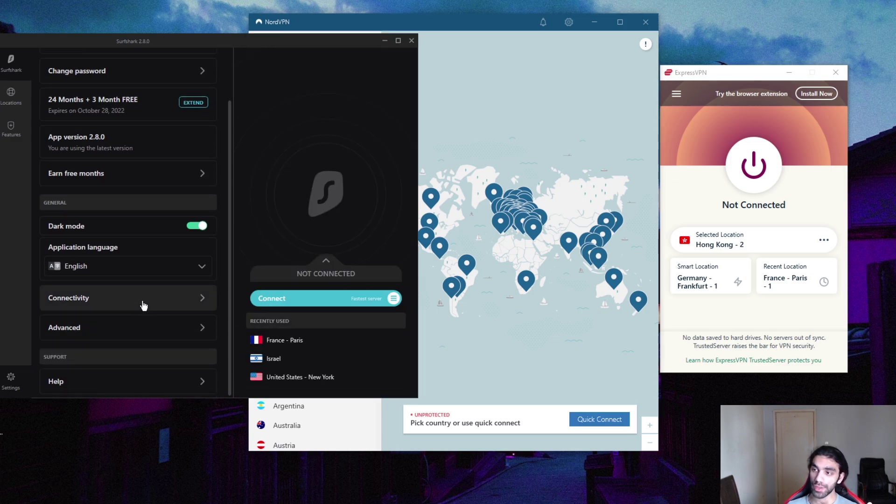
{"action": "scroll", "coordinate": [121, 289], "scroll_direction": "up", "scroll_amount": 2}
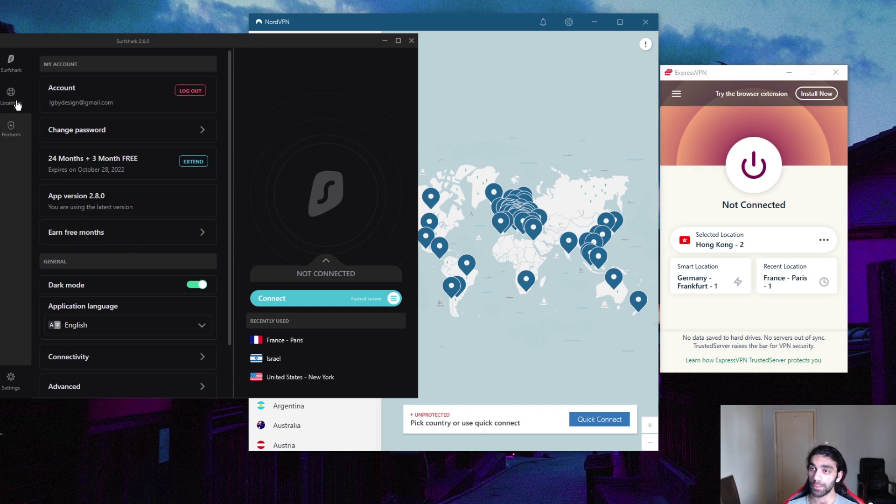
{"action": "left_click", "coordinate": [11, 127]}
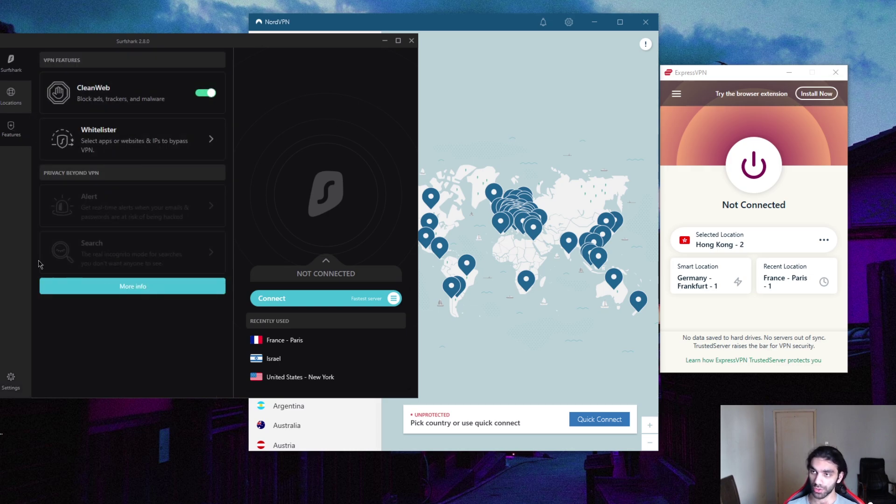
{"action": "left_click", "coordinate": [11, 95]}
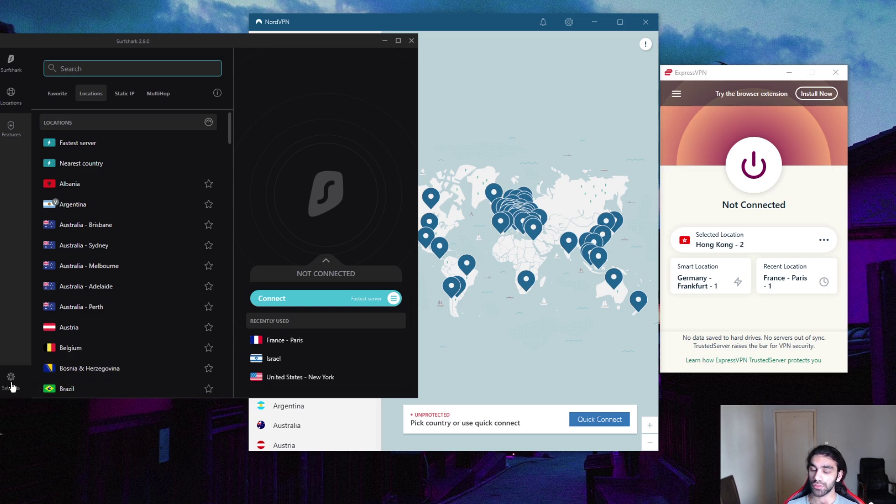
{"action": "left_click", "coordinate": [11, 384]}
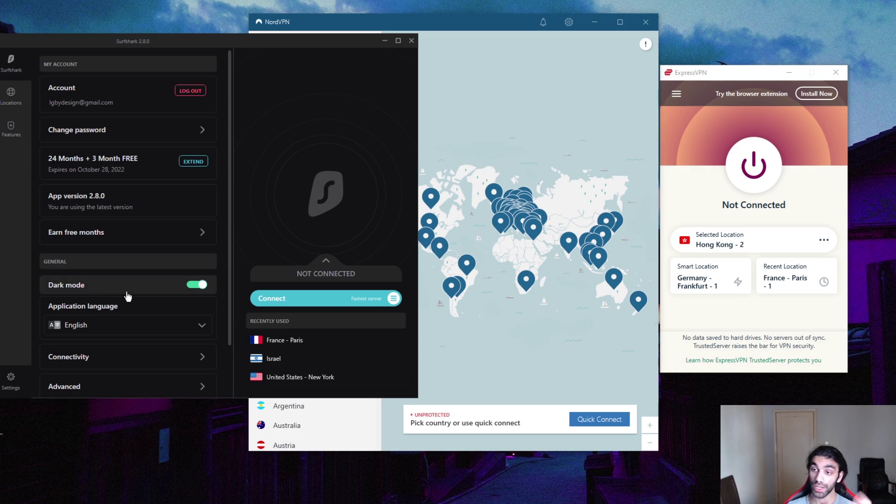
{"action": "scroll", "coordinate": [125, 346], "scroll_direction": "down", "scroll_amount": 2}
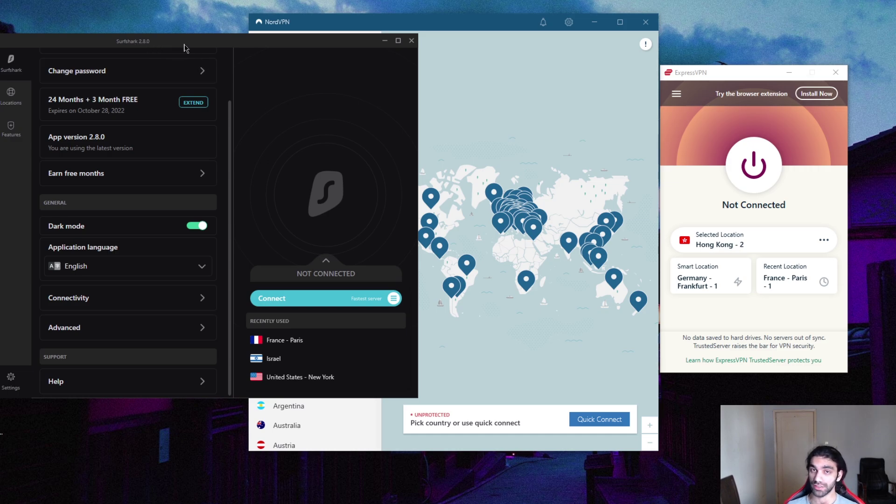
- Bring NordVPN's specialty server list in front of Surfshark, then make ExpressVPN active
{"action": "left_click", "coordinate": [400, 23]}
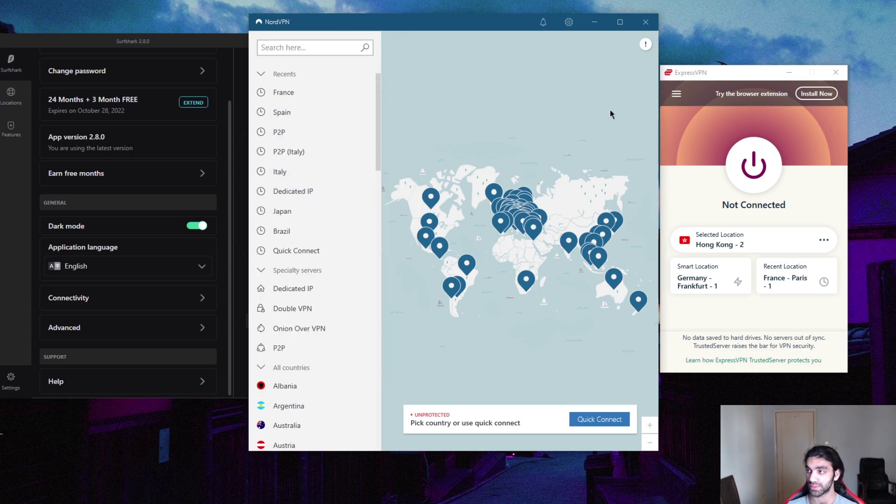
{"action": "left_click", "coordinate": [710, 80]}
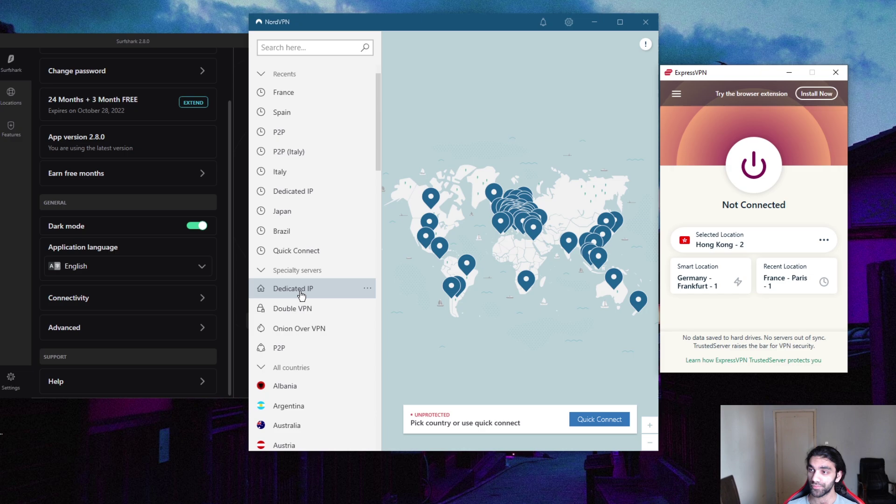